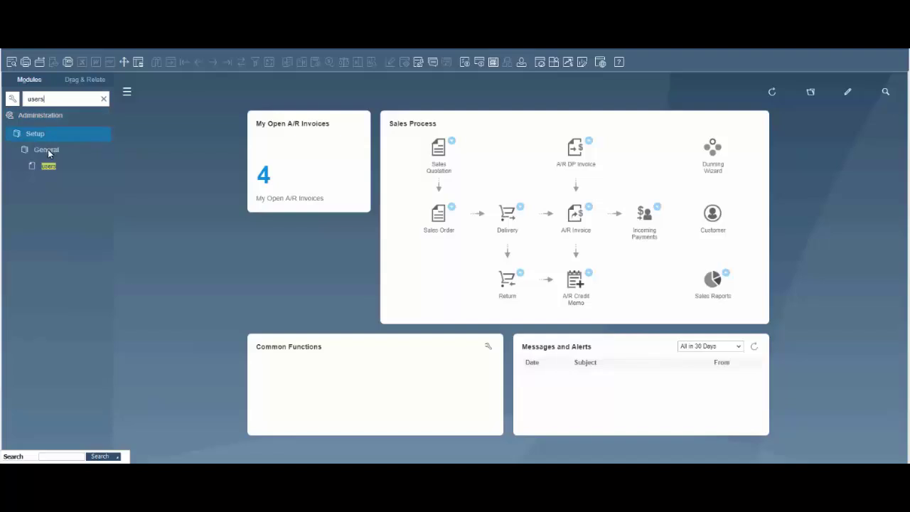
Open the Users - Setup form, move it into view and switch it to Add mode.
click(50, 165)
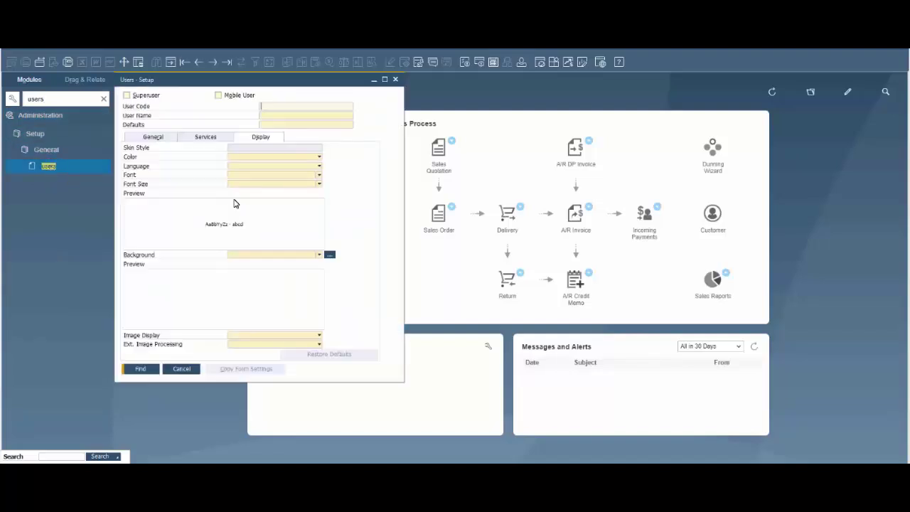
drag(217, 81, 293, 99)
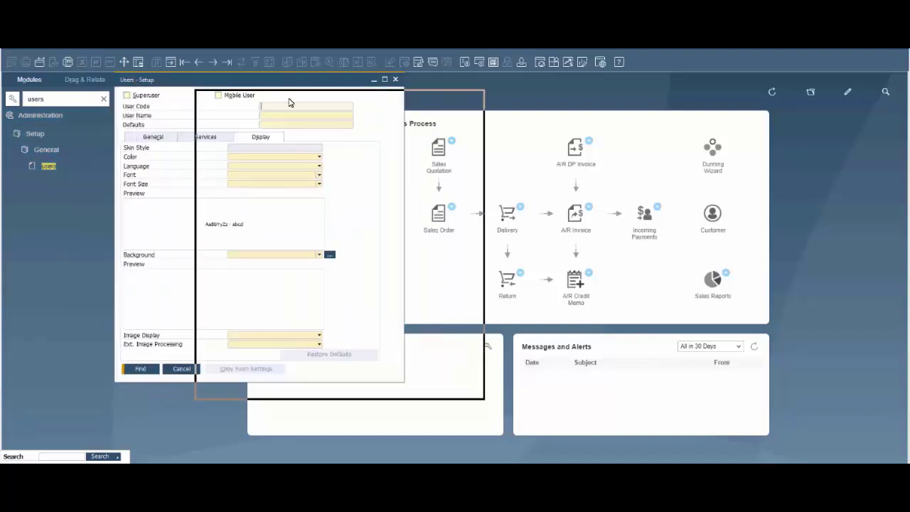
click(171, 63)
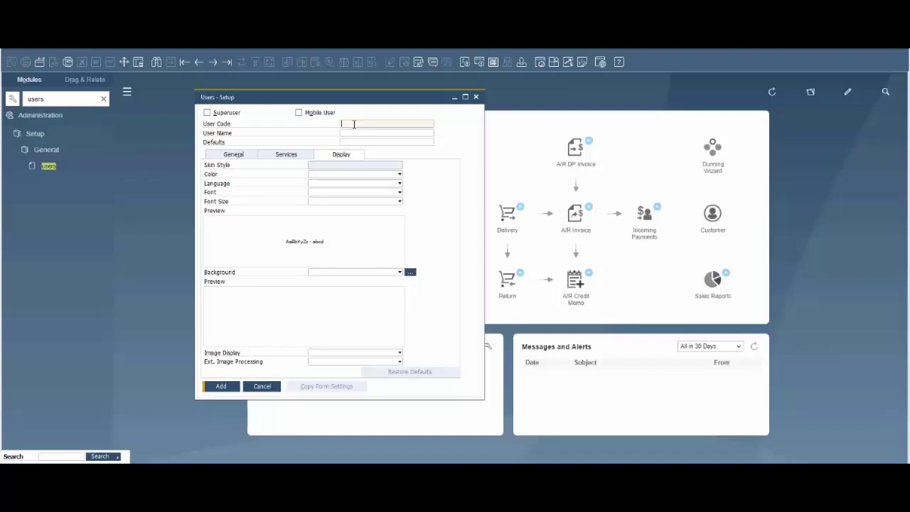
Enter the new user's code and name, then their e-mail address on the General tab.
text(testuser)
click(352, 132)
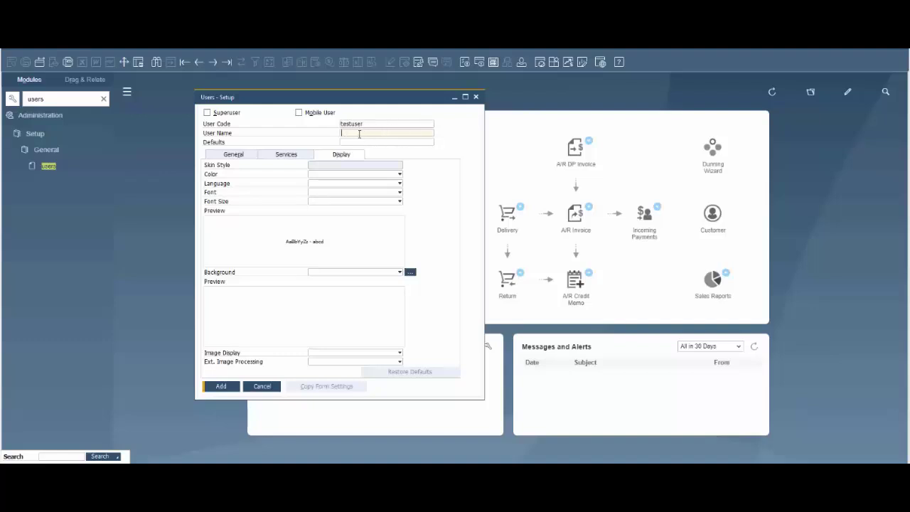
text(Test User)
click(240, 154)
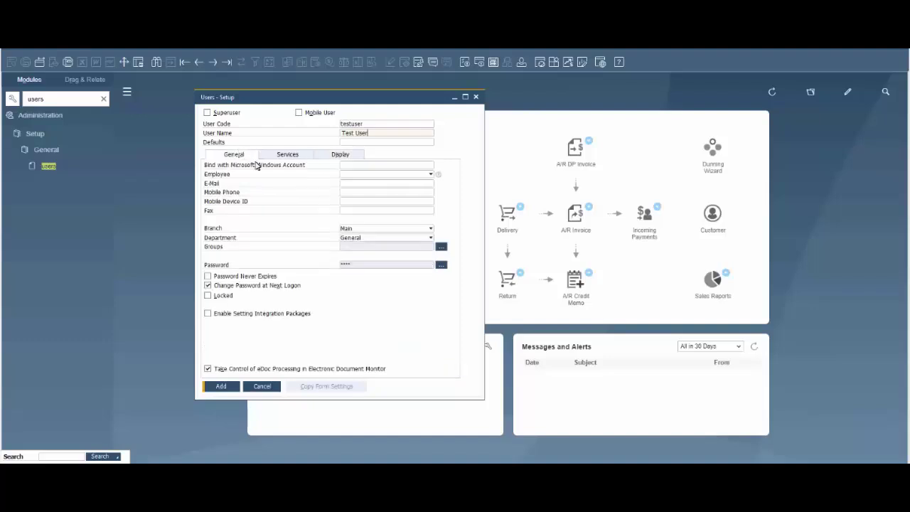
click(362, 186)
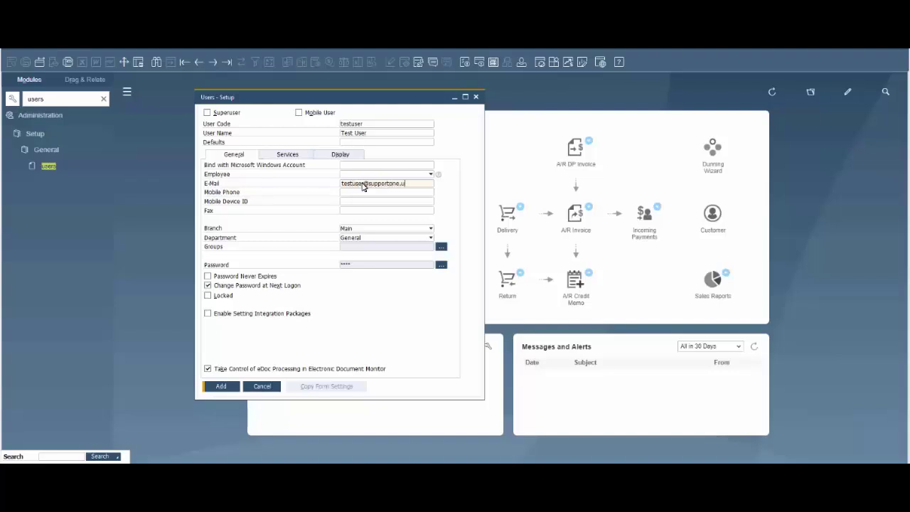
key(Tab)
Set the user's Branch to Main and Department to General.
click(378, 228)
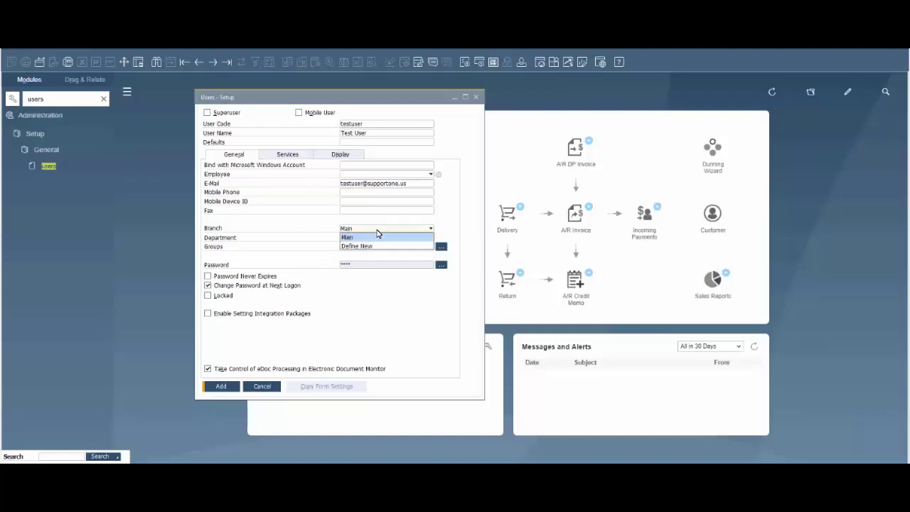
click(377, 232)
click(361, 238)
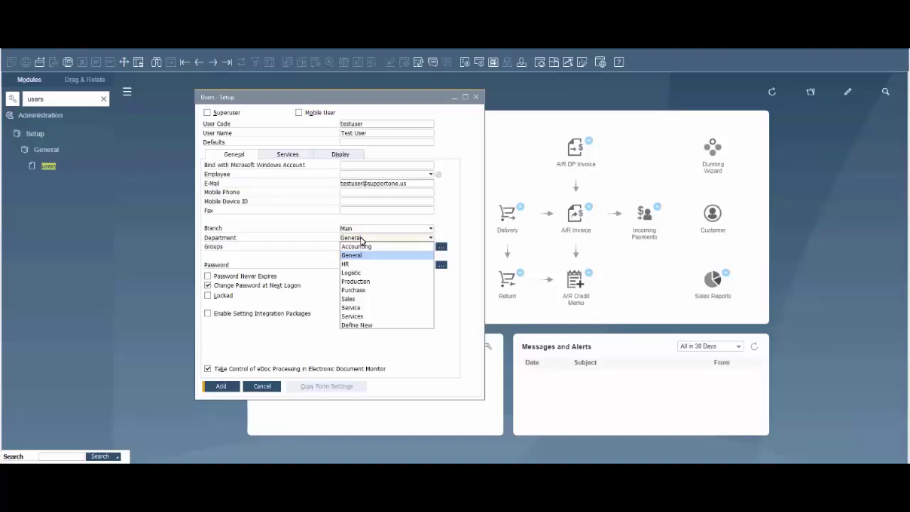
click(361, 239)
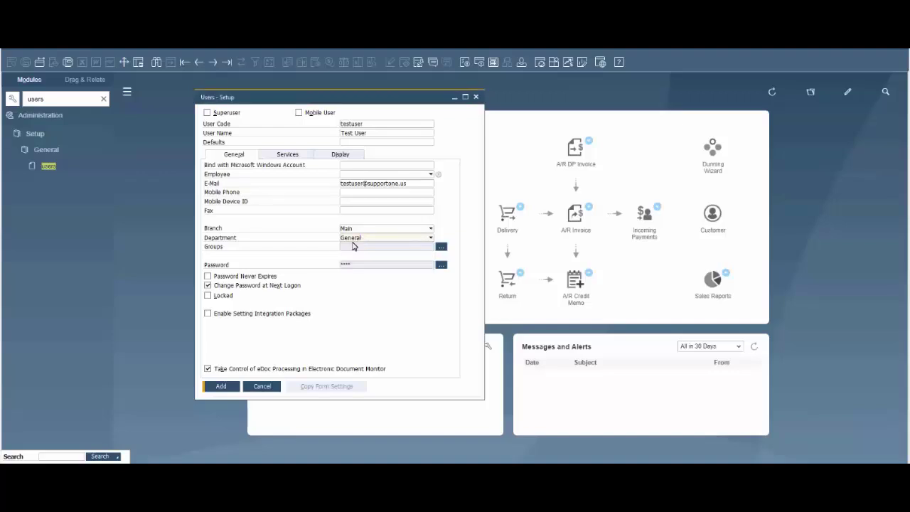
click(441, 247)
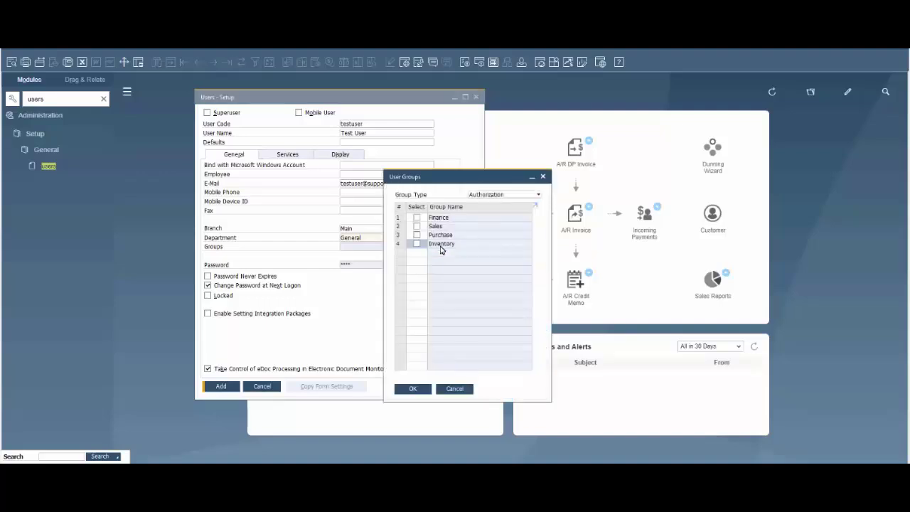
click(417, 218)
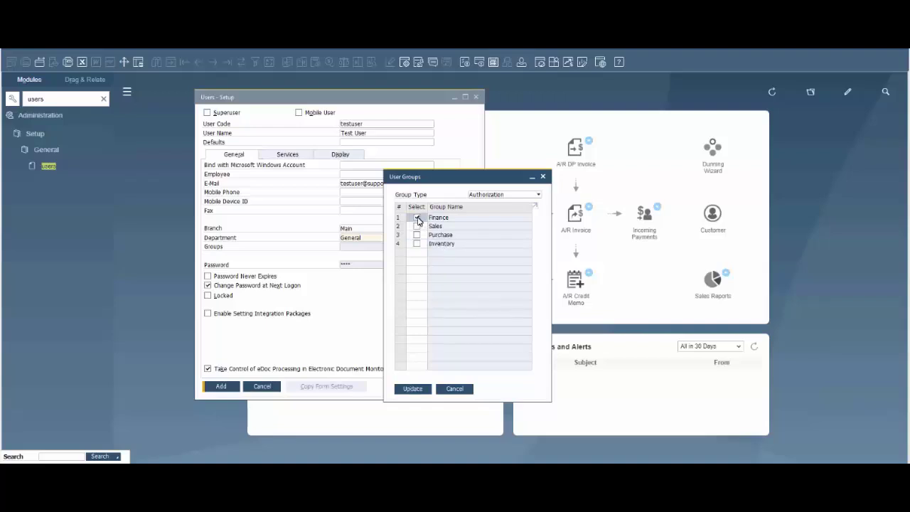
click(508, 196)
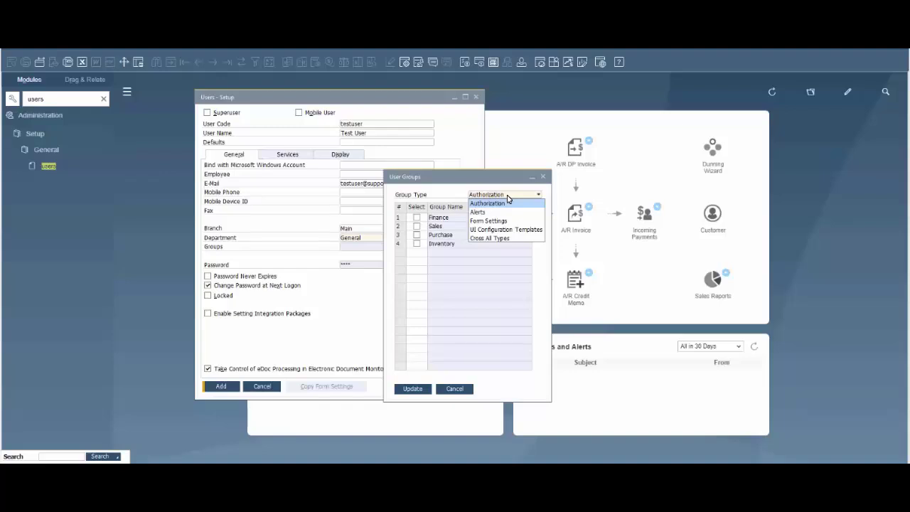
click(450, 193)
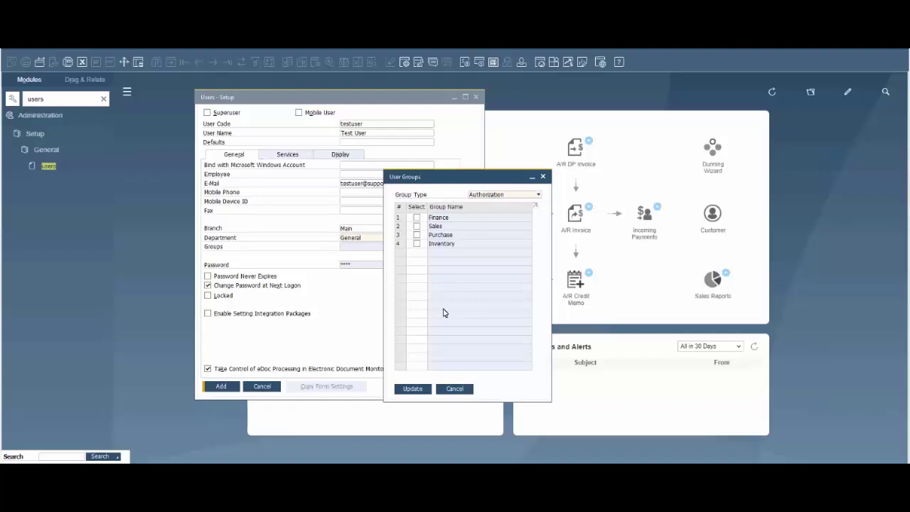
click(468, 390)
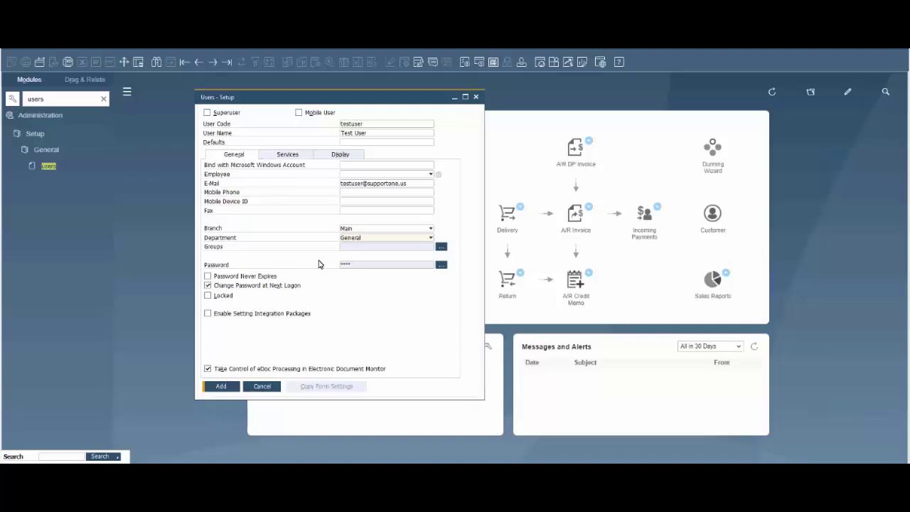
Enter the new user's password and its confirmation, then update it.
click(443, 266)
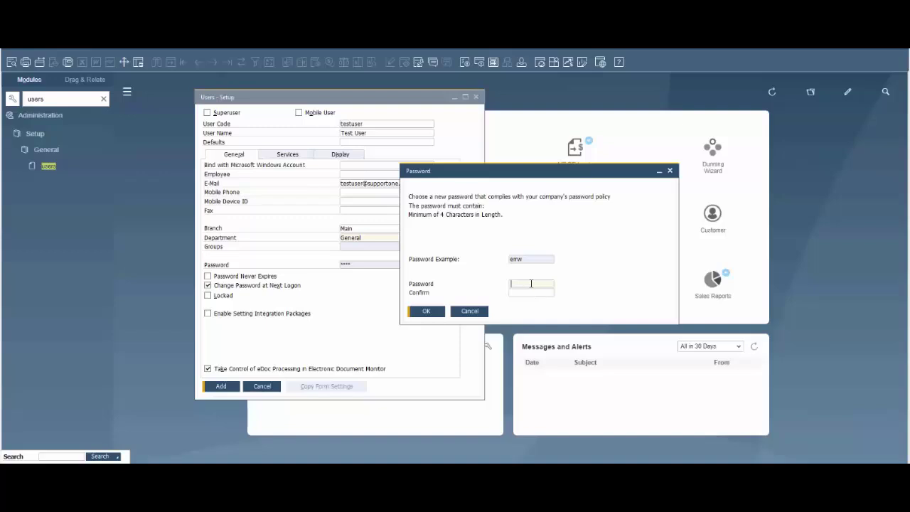
text(****)
key(Tab)
text(**********)
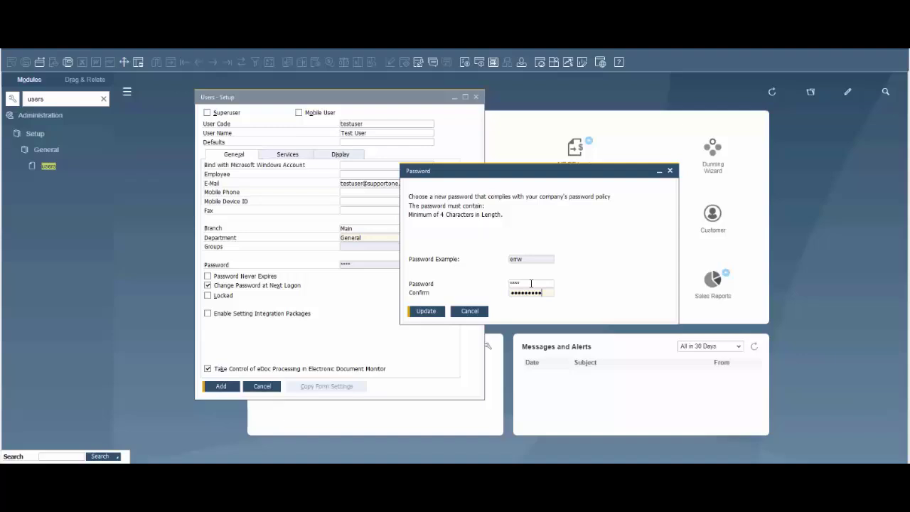
click(427, 312)
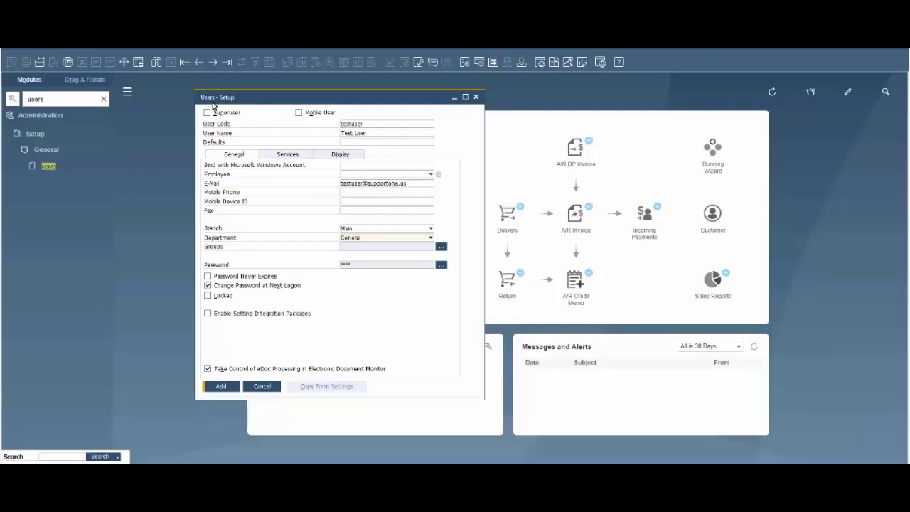
Add the user, agree to reuse the removed user's code, and close Users - Setup.
click(221, 387)
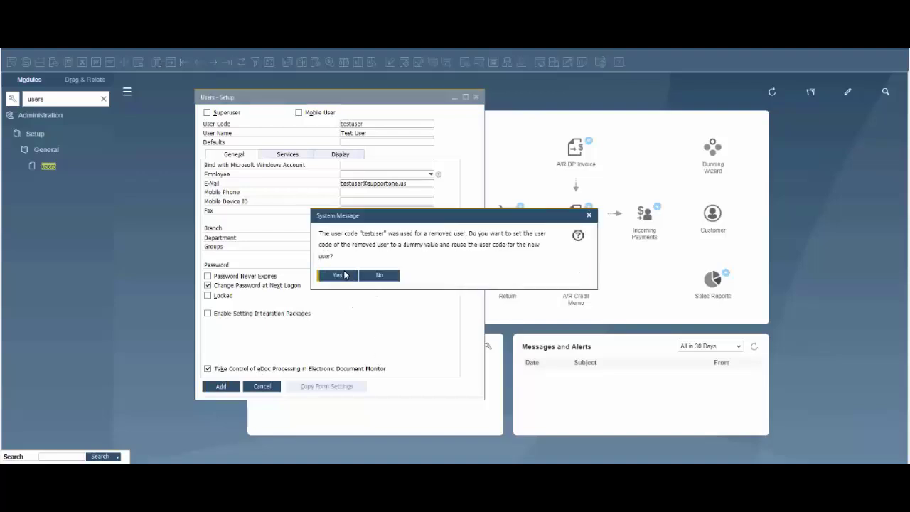
click(345, 276)
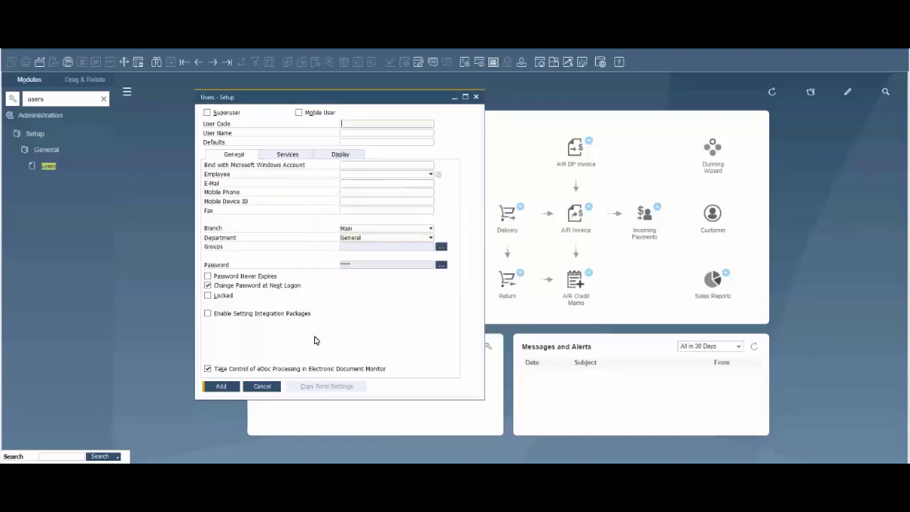
click(261, 386)
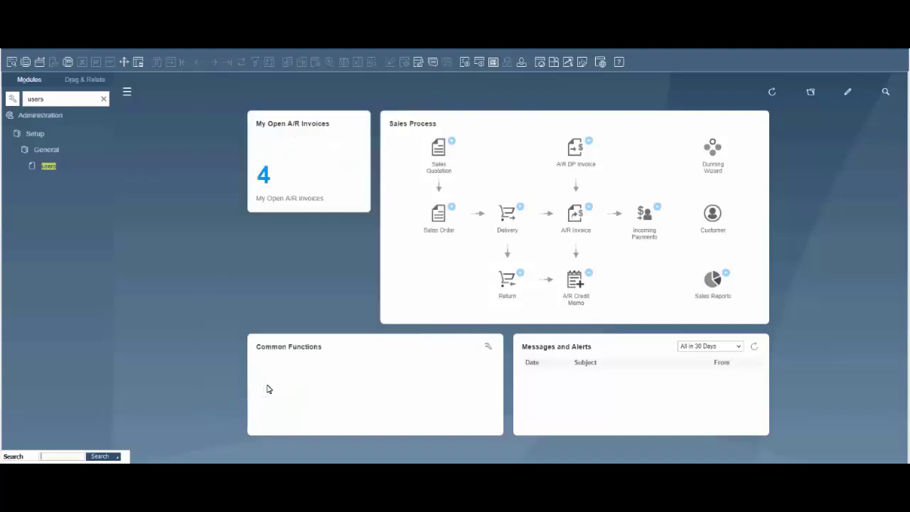
Search the menu for 'licen' and open License Administration.
click(83, 97)
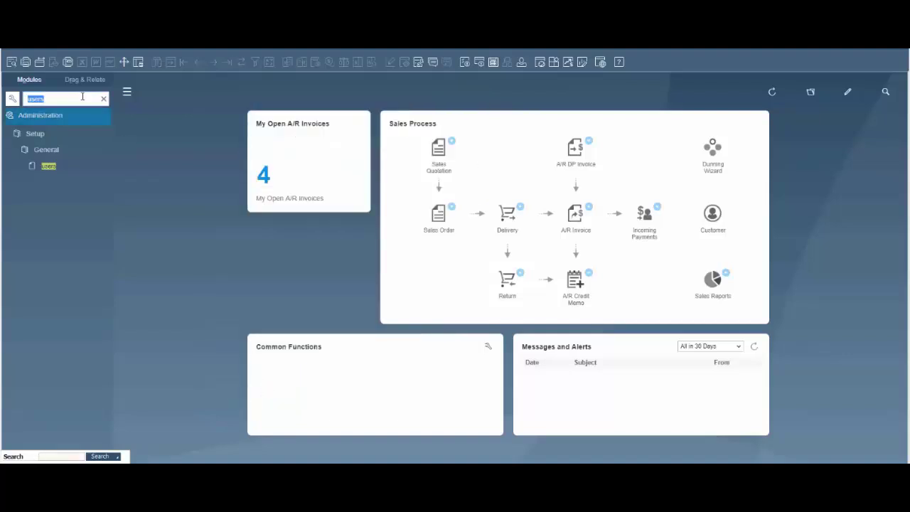
text(licen)
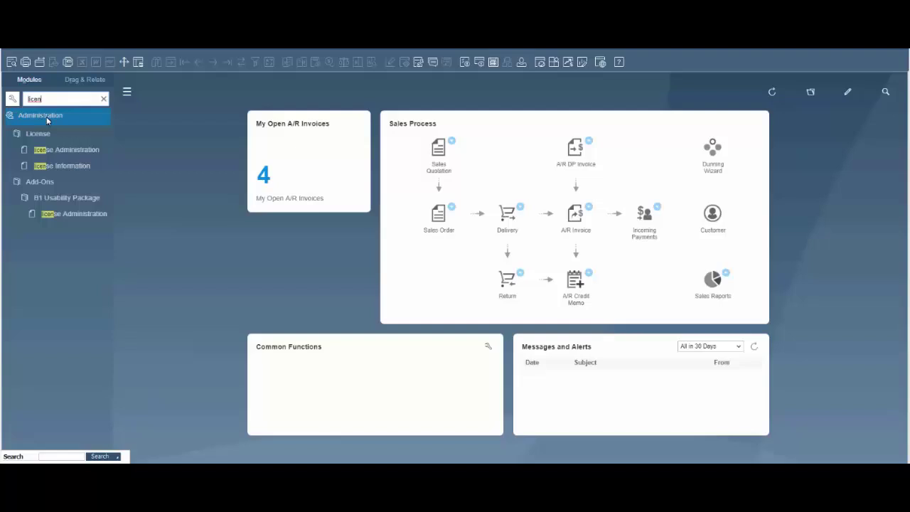
click(67, 151)
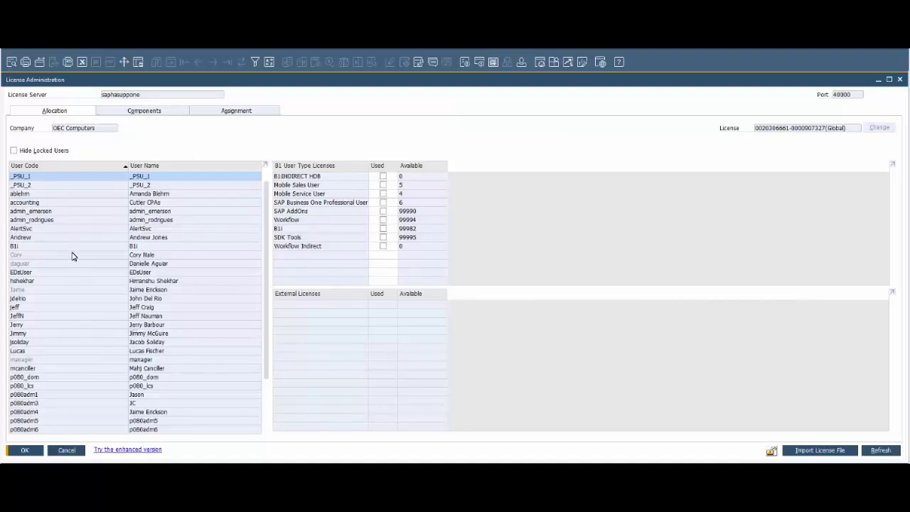
Assign the test user a SAP Business One Professional User license, update, and close.
scroll(71, 363, down, 3)
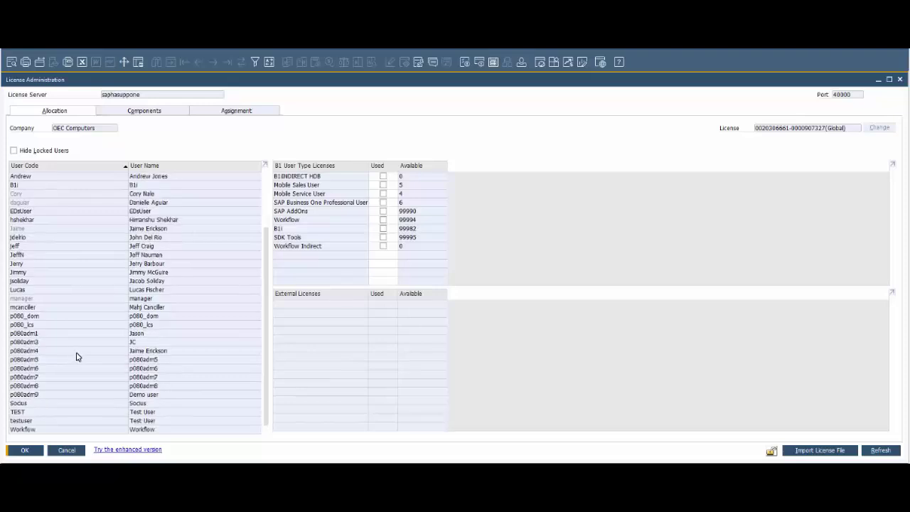
click(41, 422)
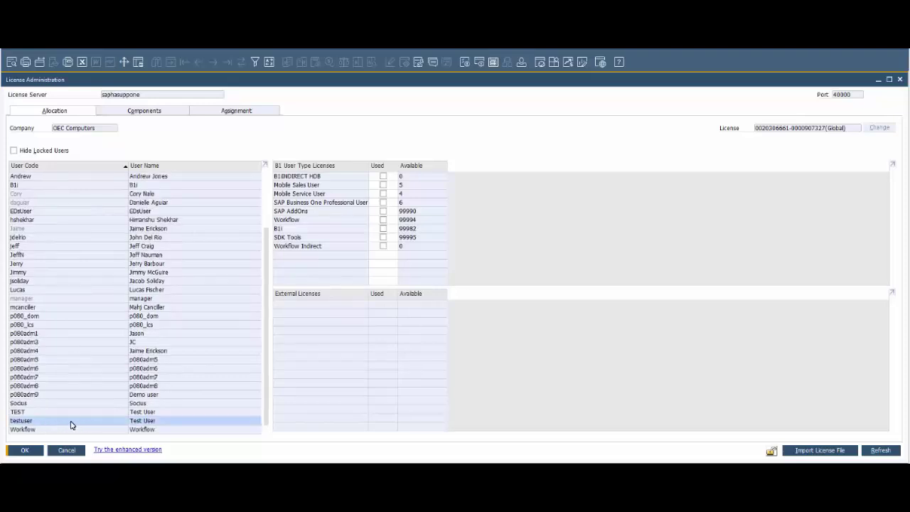
click(383, 204)
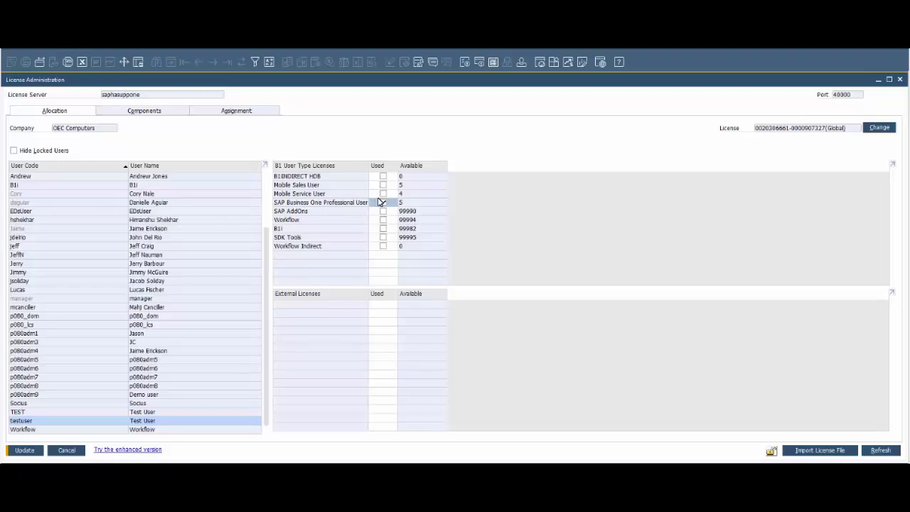
click(383, 203)
click(29, 454)
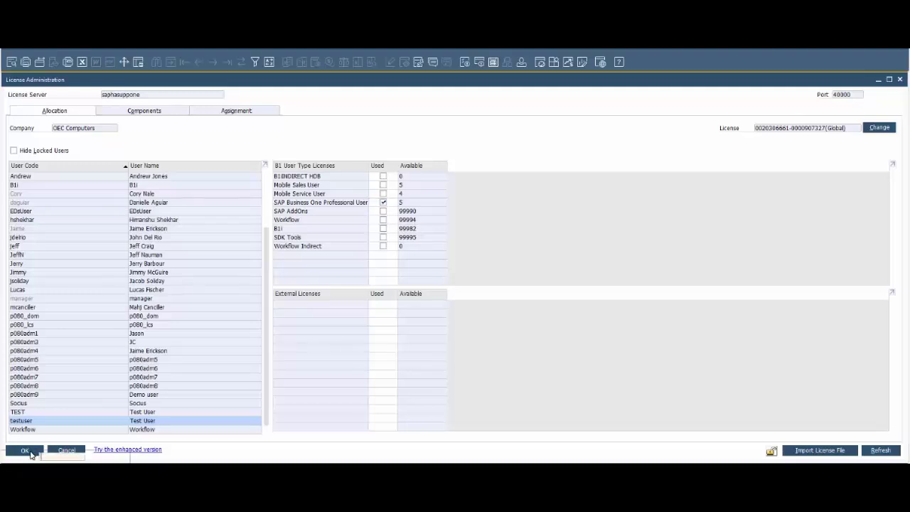
click(29, 453)
Search the menu for 'aut' and open General Authorizations.
click(104, 99)
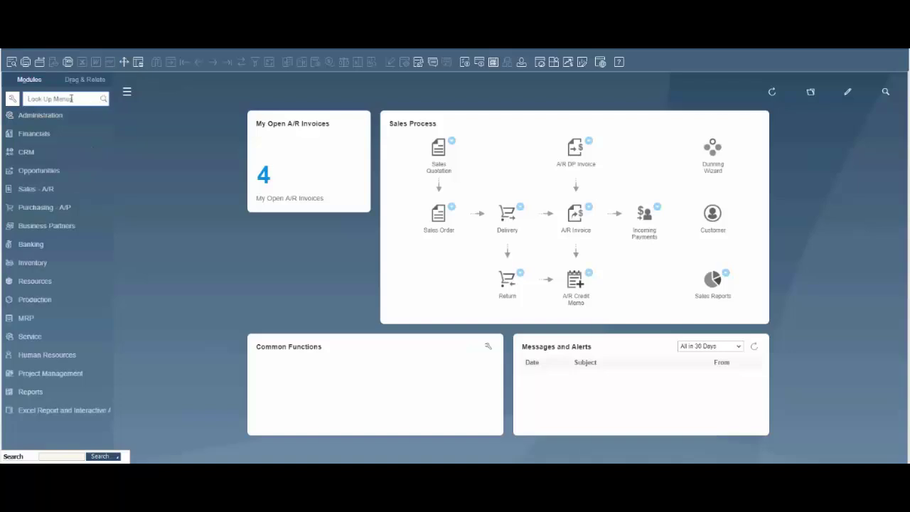
text(auth)
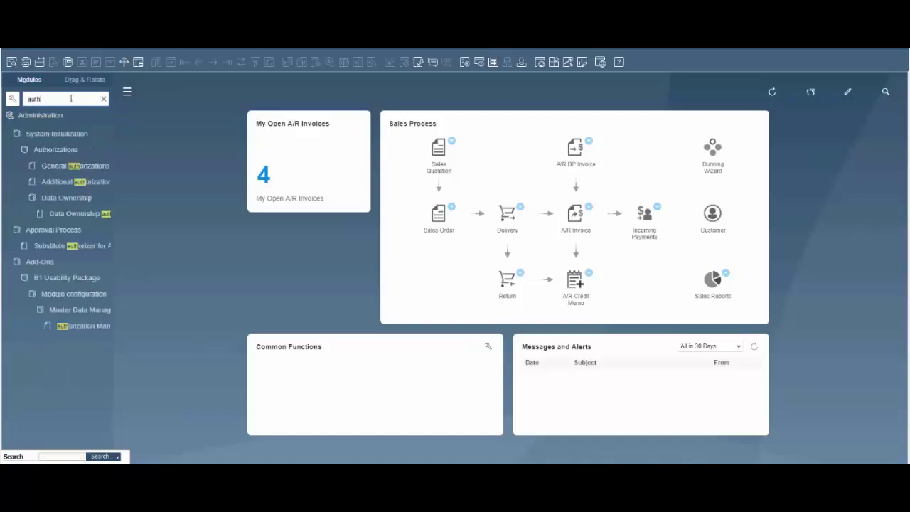
click(59, 166)
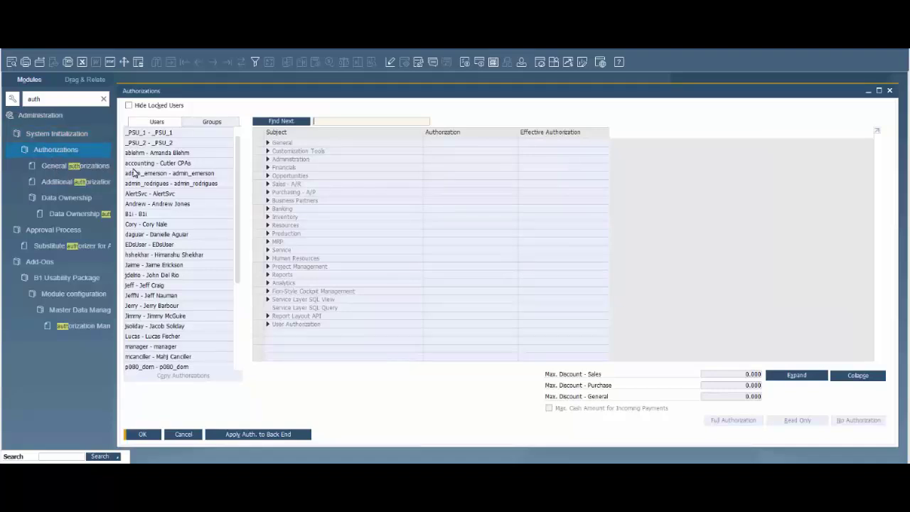
click(221, 124)
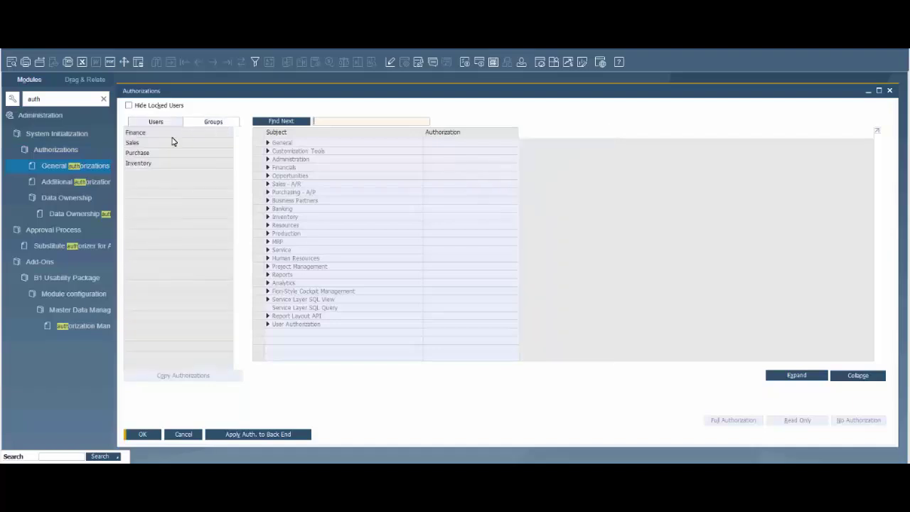
click(160, 133)
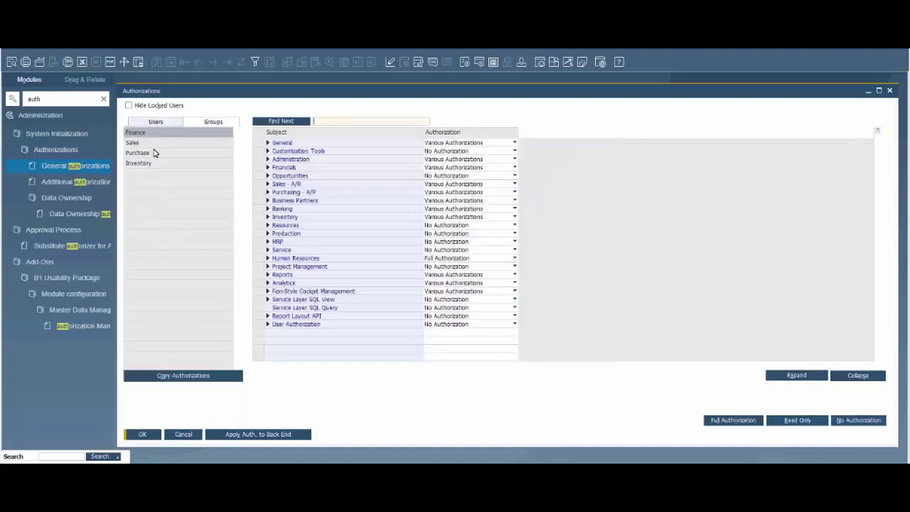
key(Down)
key(Down)
key(Down)
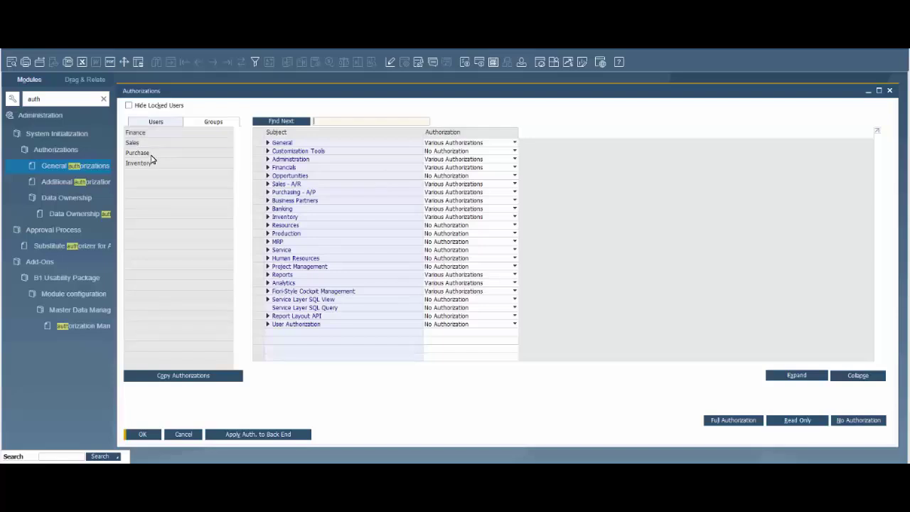
click(157, 135)
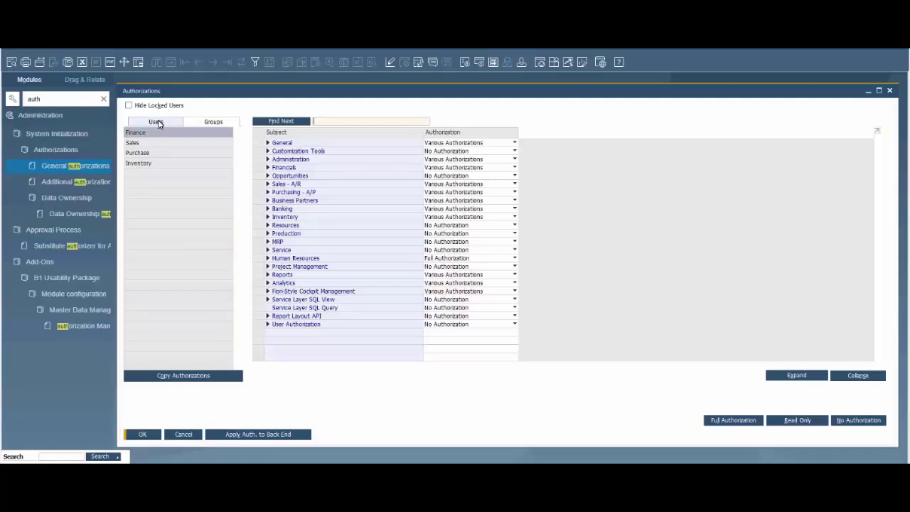
click(158, 122)
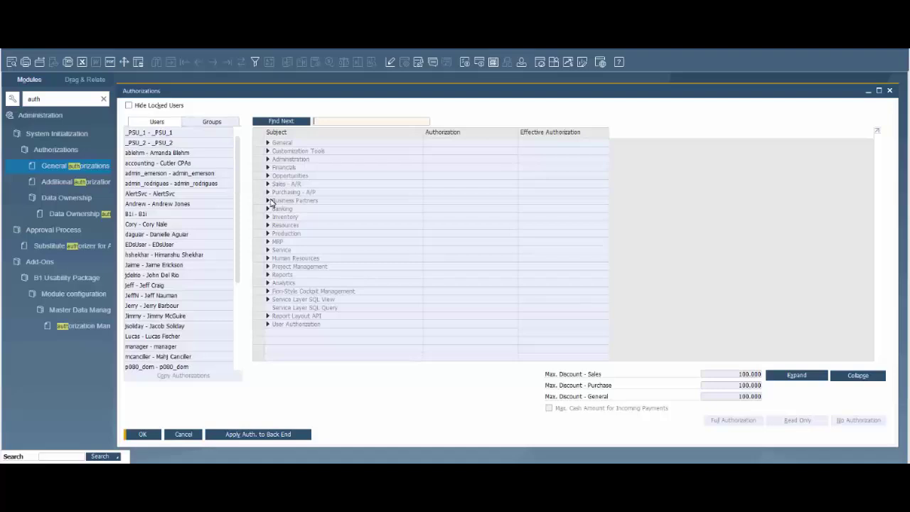
Select the test user in the Users list to load their authorizations, briefly checking General.
scroll(231, 274, down, 2)
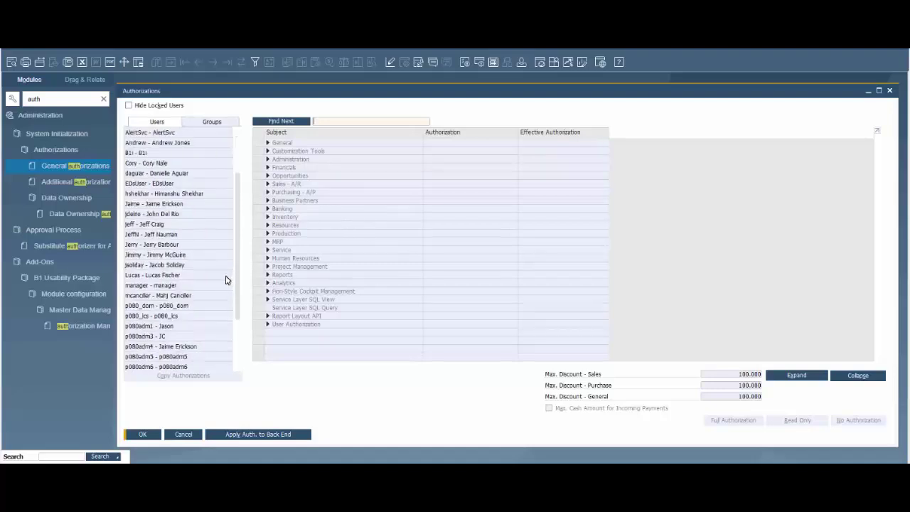
scroll(226, 280, down, 3)
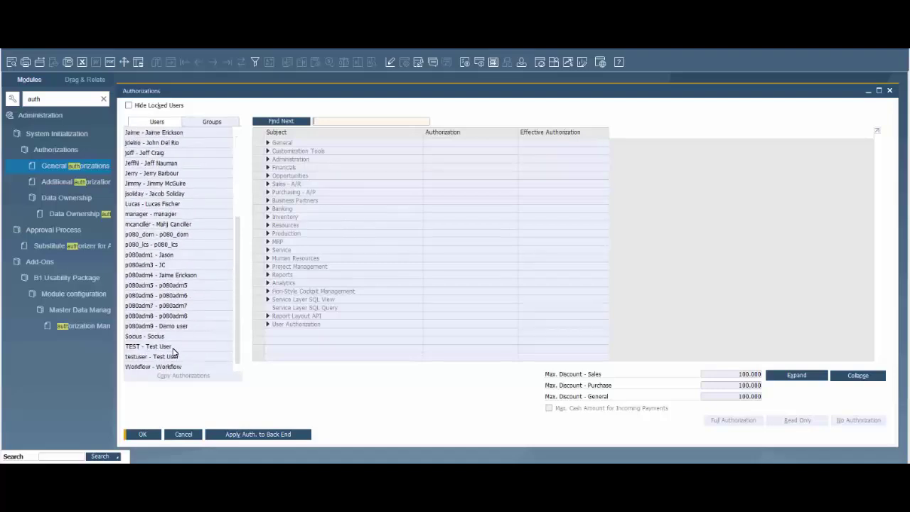
click(155, 357)
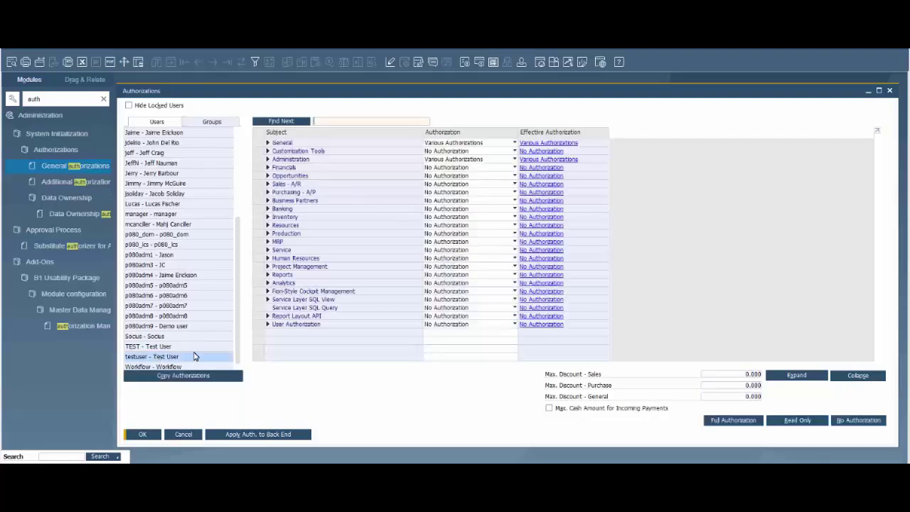
click(268, 143)
click(268, 143)
Set Sales Order, Return, and the whole Sales - A/R module to Full Authorization.
click(268, 185)
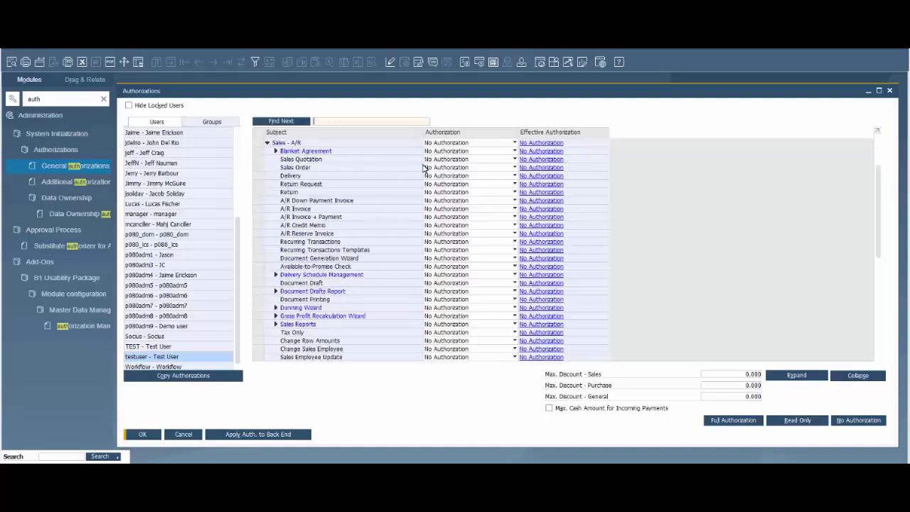
click(452, 170)
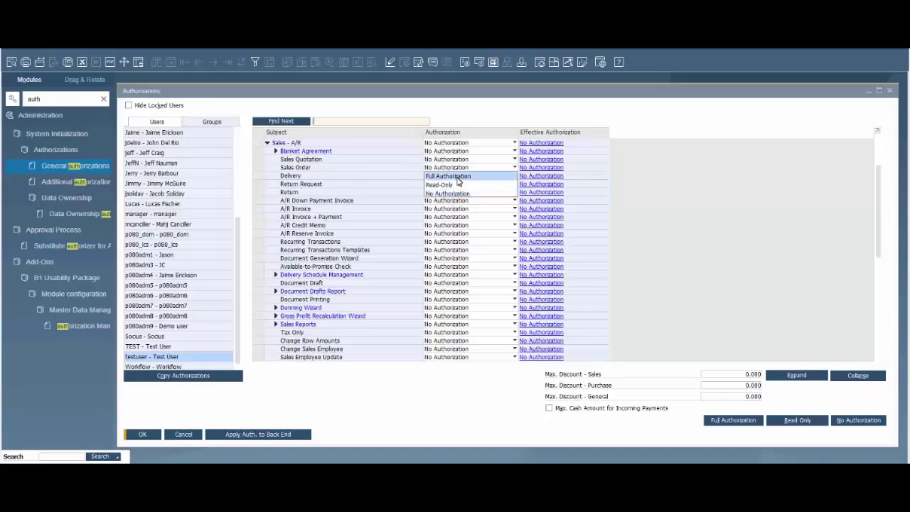
click(457, 182)
click(448, 193)
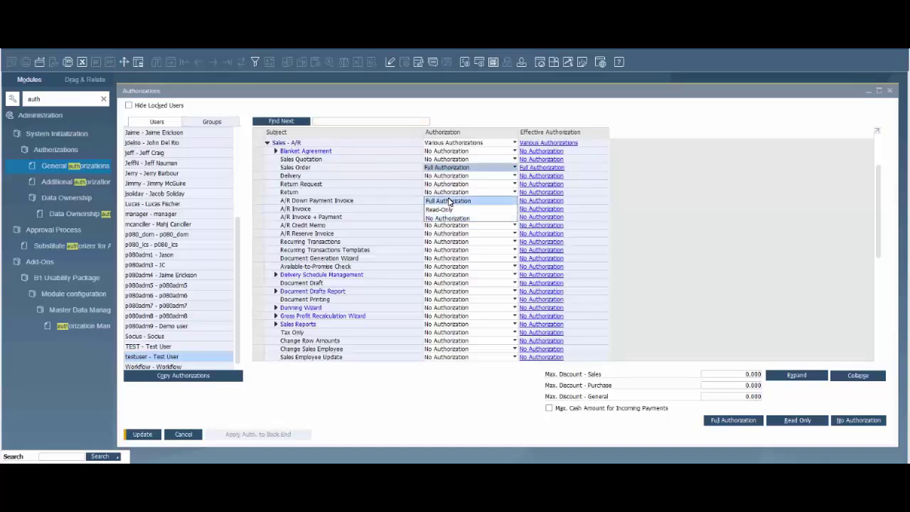
click(449, 202)
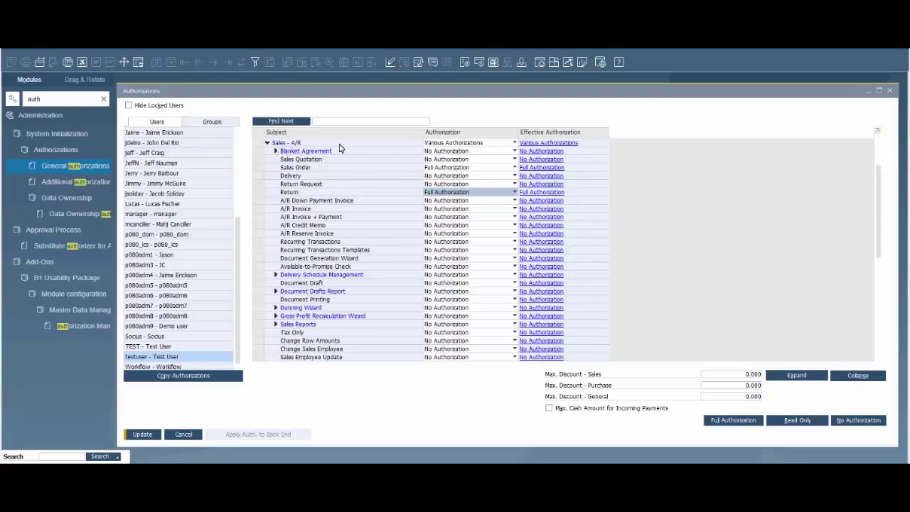
click(439, 143)
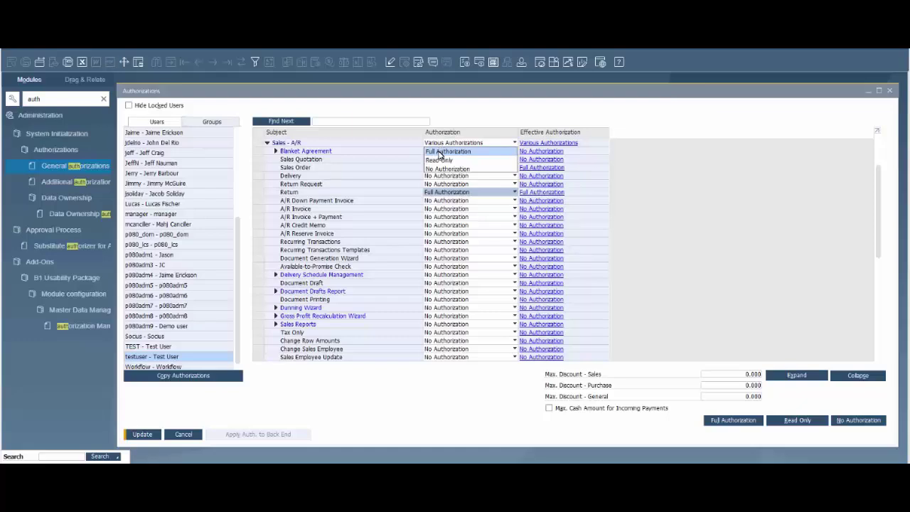
click(439, 152)
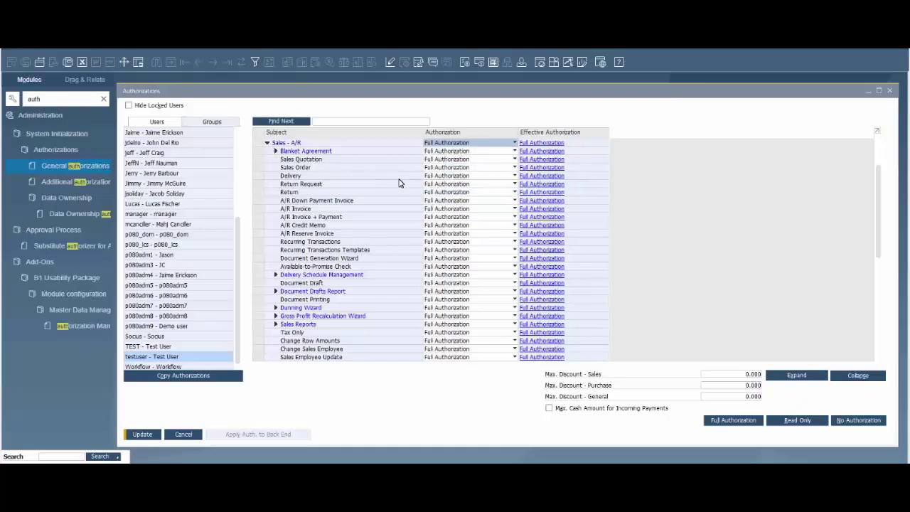
Review Purchasing - A/P, left at No Authorization, and update the authorization changes.
scroll(418, 206, down, 9)
scroll(417, 205, down, 12)
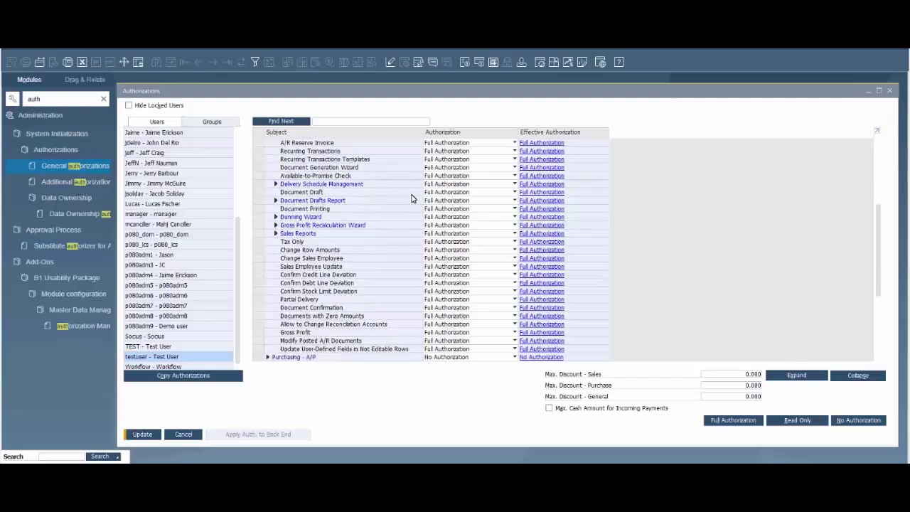
scroll(409, 206, down, 5)
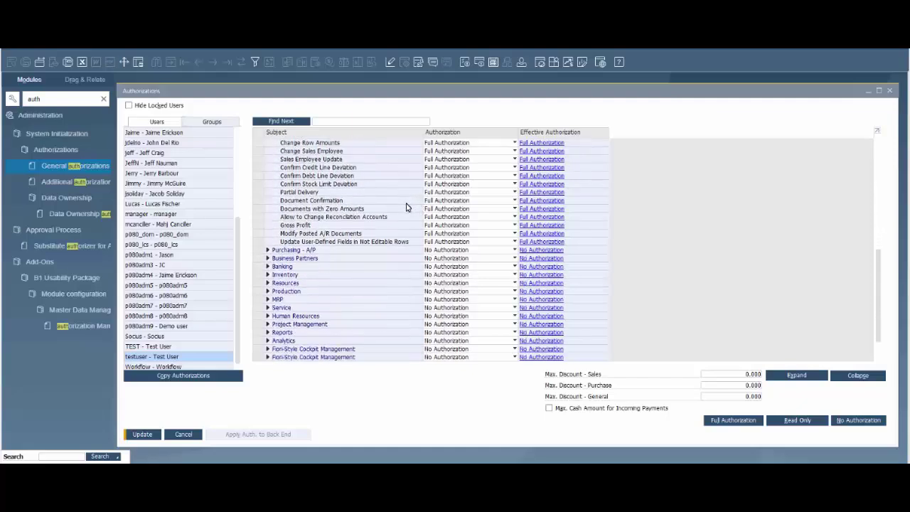
click(268, 235)
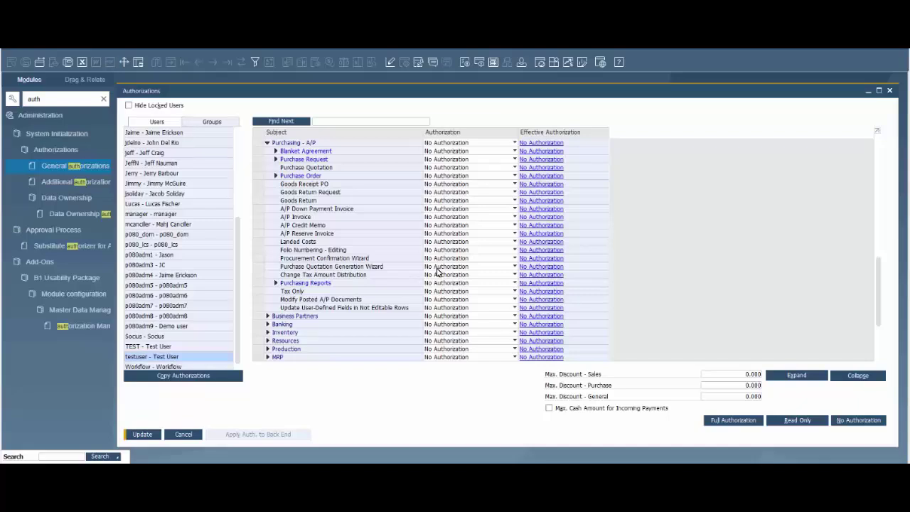
scroll(436, 281, down, 3)
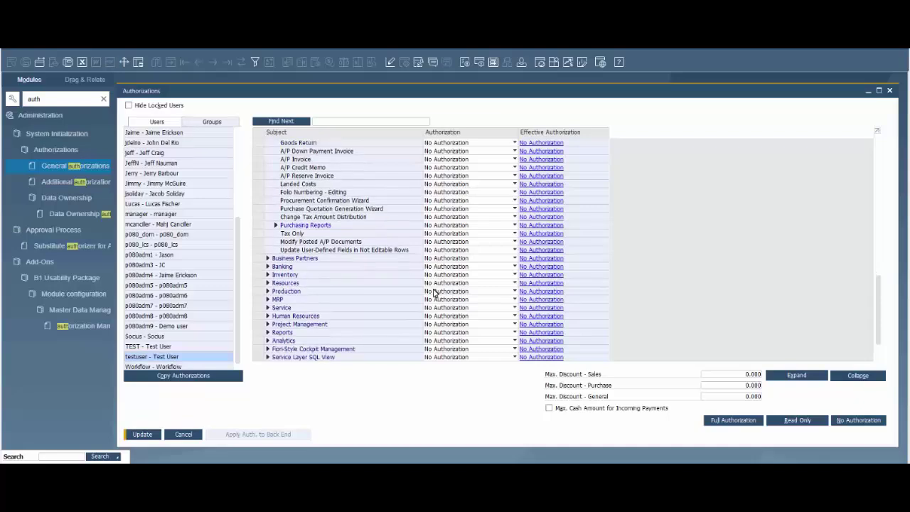
scroll(435, 292, down, 1)
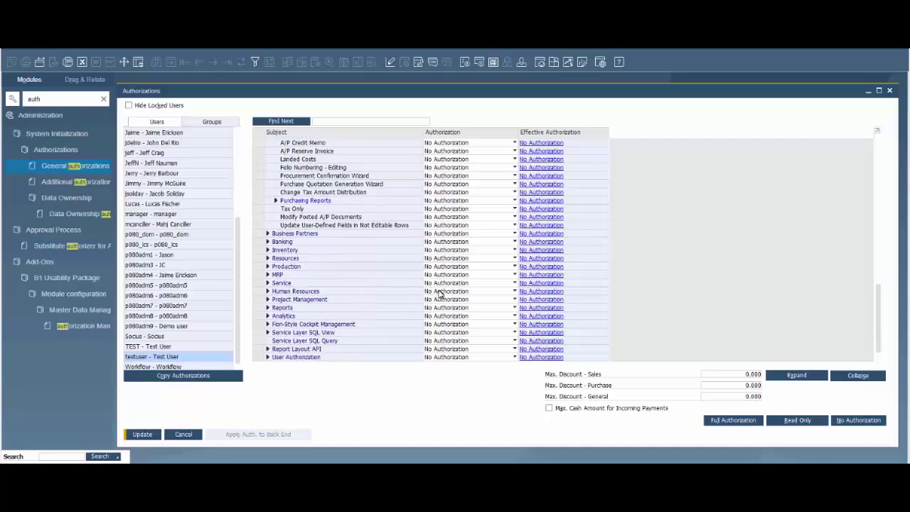
click(144, 435)
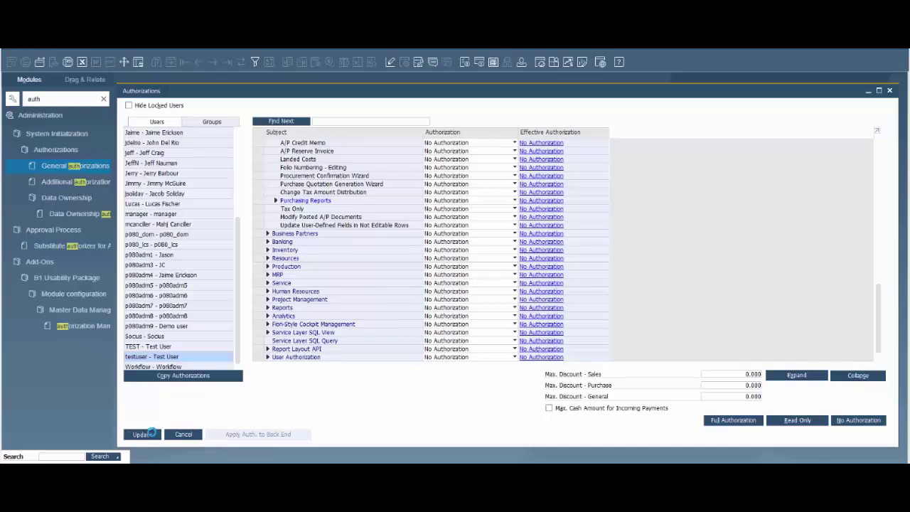